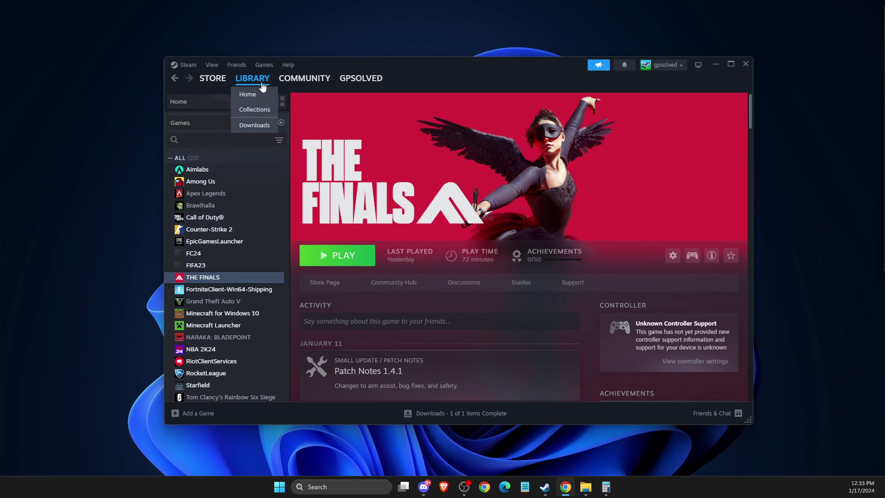
Step: Open THE FINALS properties on Installed Files, showing 17.47 GB on Local Drive (C:)
right_click(210, 279)
mouse_move(227, 333)
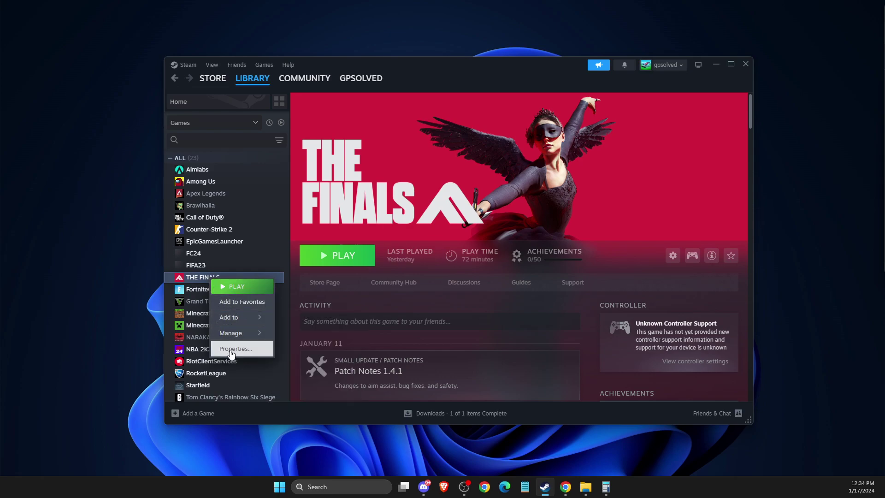
click(230, 351)
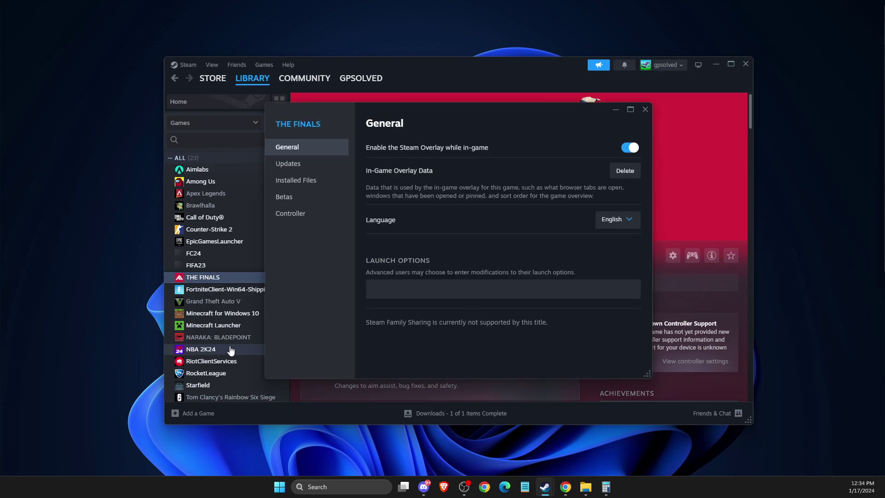
click(298, 165)
click(304, 183)
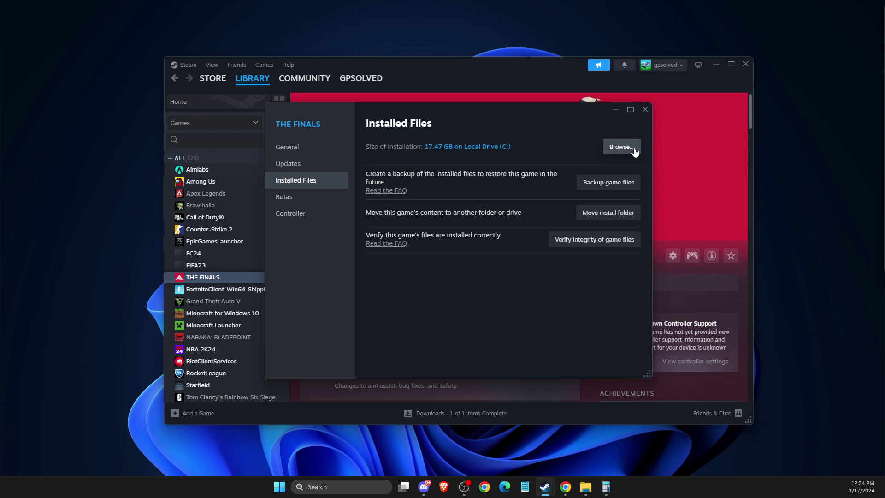
Step: Open THE FINALS local install folder in File Explorer
click(620, 148)
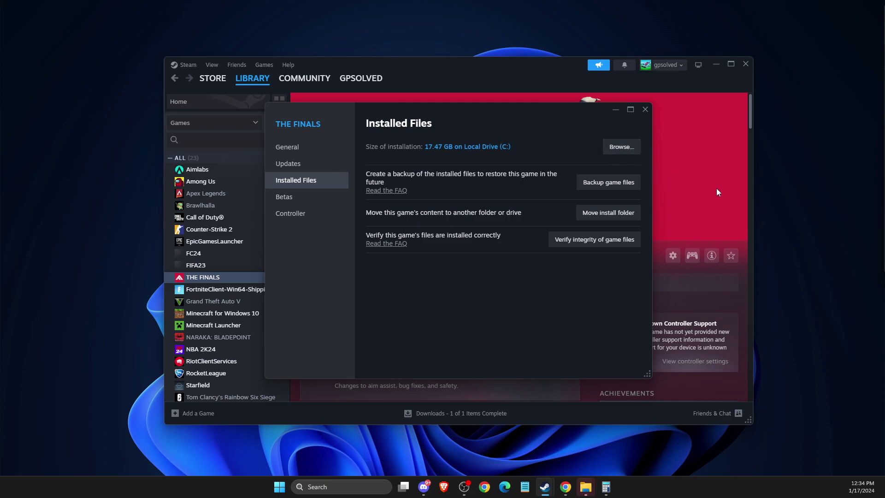
mouse_move(586, 488)
click(585, 487)
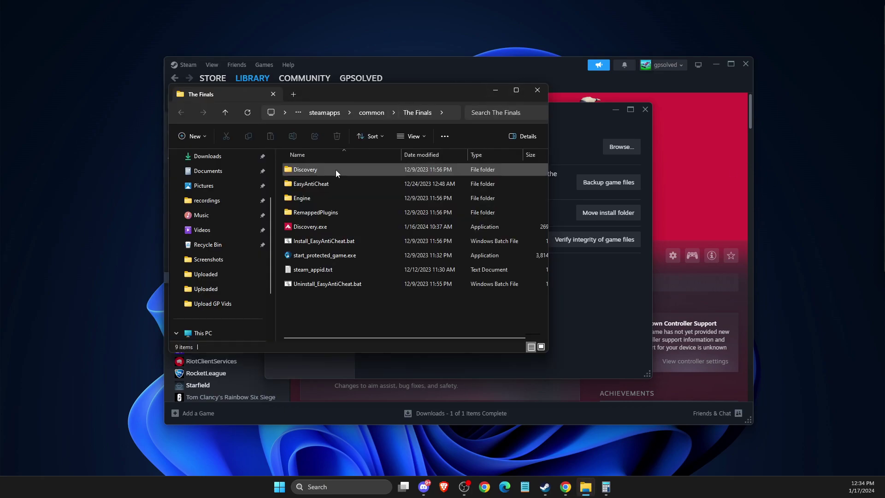
Step: Disable fullscreen optimizations and Run as administrator for Discovery.exe, then close the folder and properties windows
right_click(304, 228)
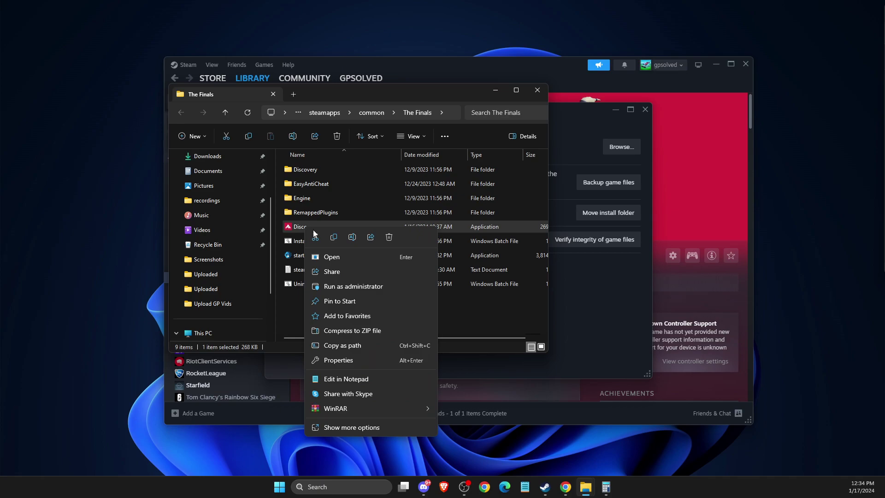
click(341, 360)
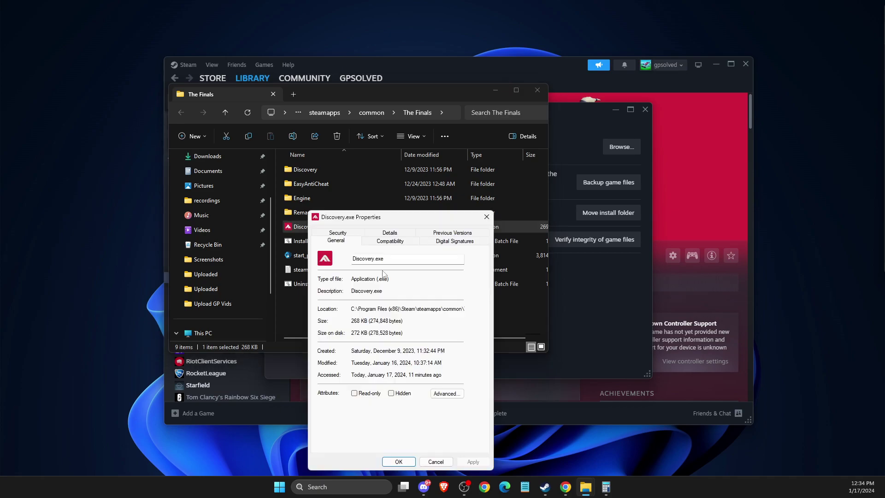
click(389, 242)
click(325, 377)
click(325, 387)
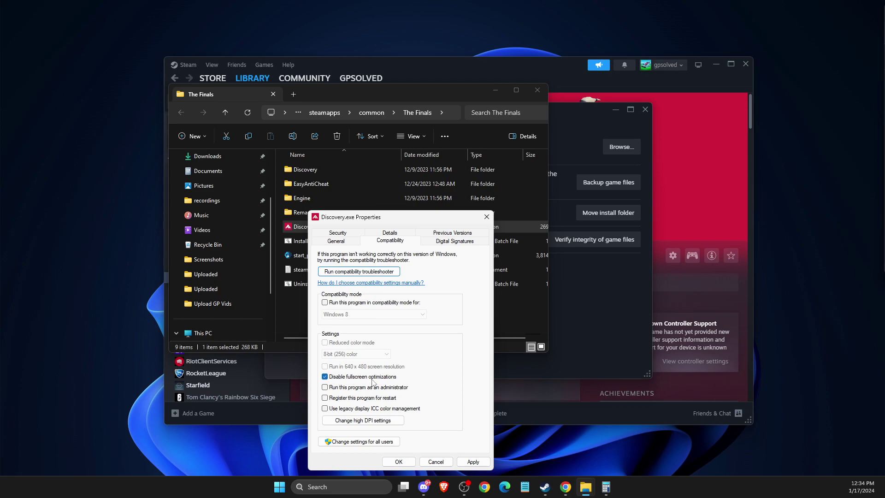
click(468, 461)
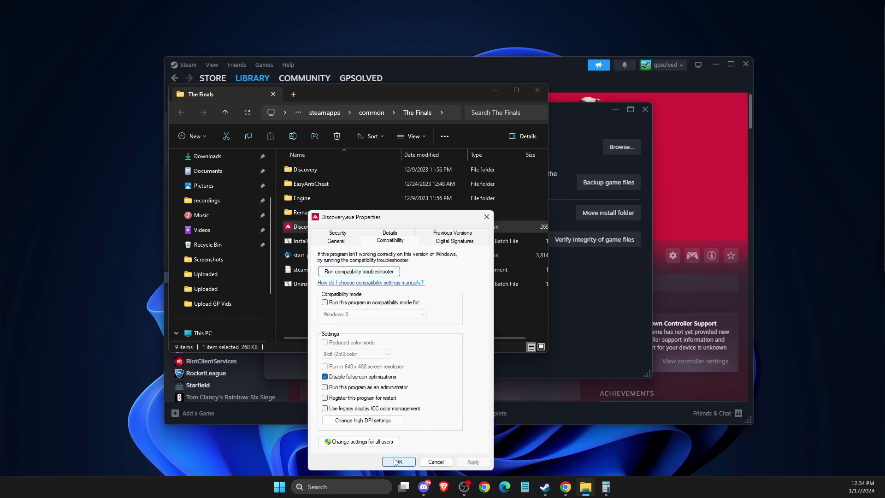
click(398, 461)
click(537, 90)
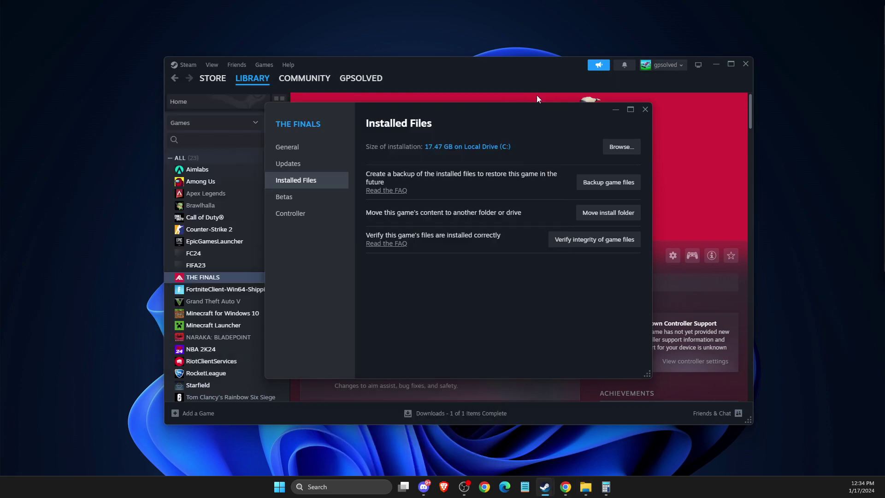
click(645, 109)
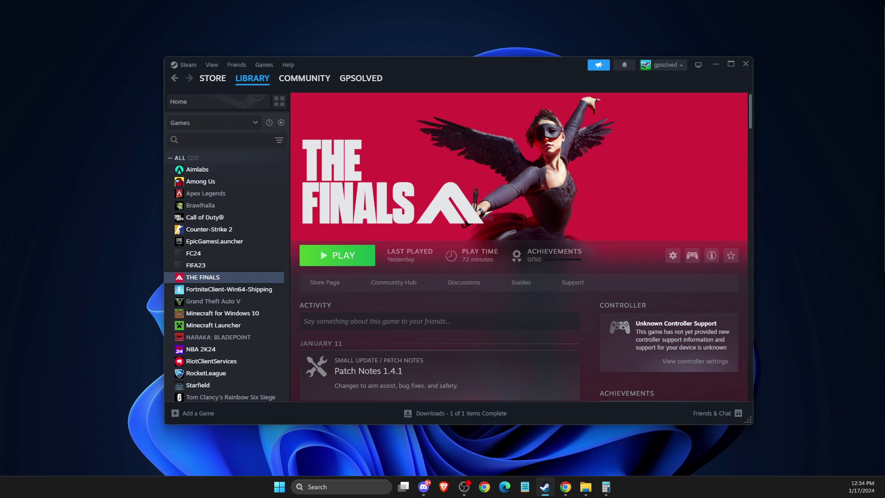
Step: Minimize Steam and search 'GRAP' to reach Windows Graphics settings
click(720, 65)
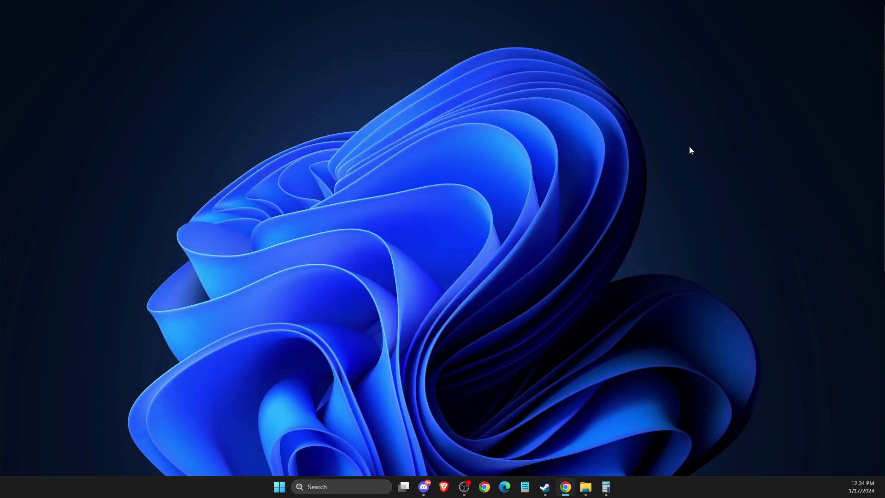
click(344, 486)
text(GRAP)
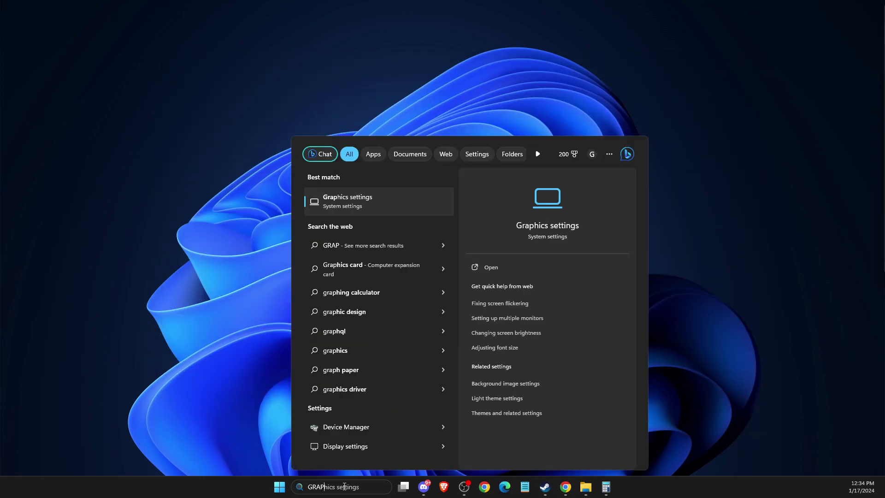
click(335, 203)
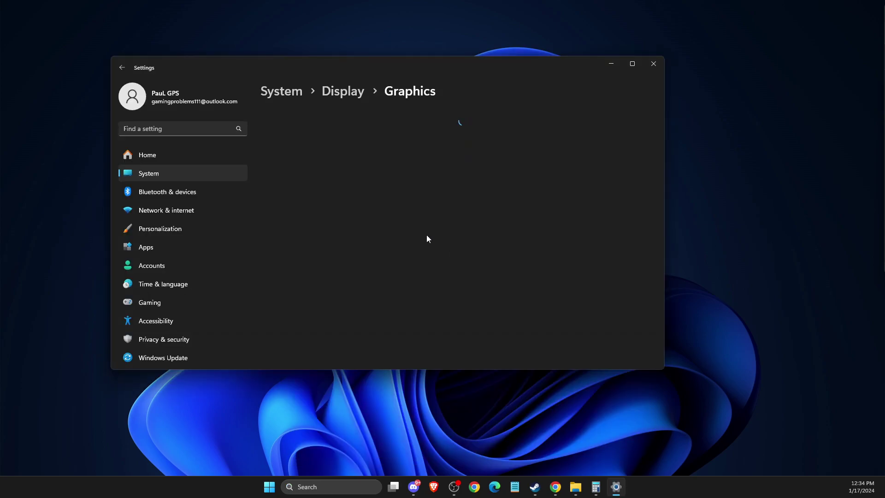
Step: Set THE FINALS graphics preference to High performance and save it
scroll(412, 231, down, 8)
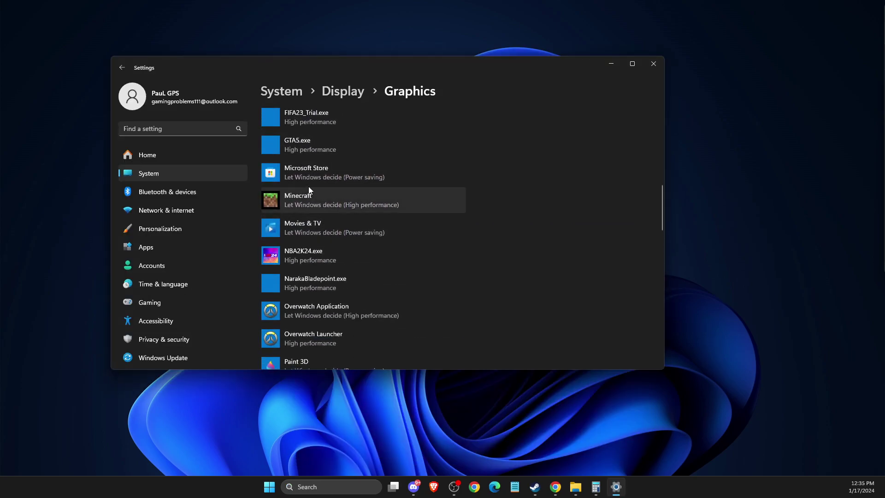
scroll(328, 221, down, 3)
scroll(326, 220, down, 7)
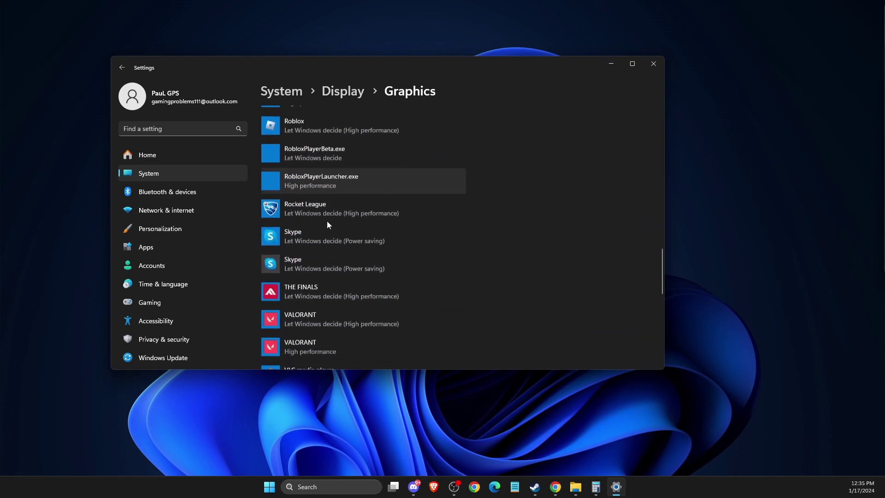
click(335, 211)
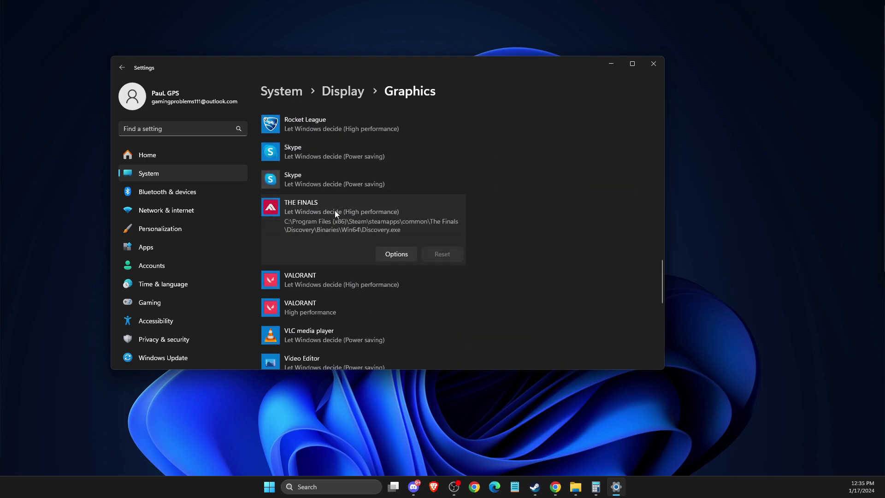
click(400, 255)
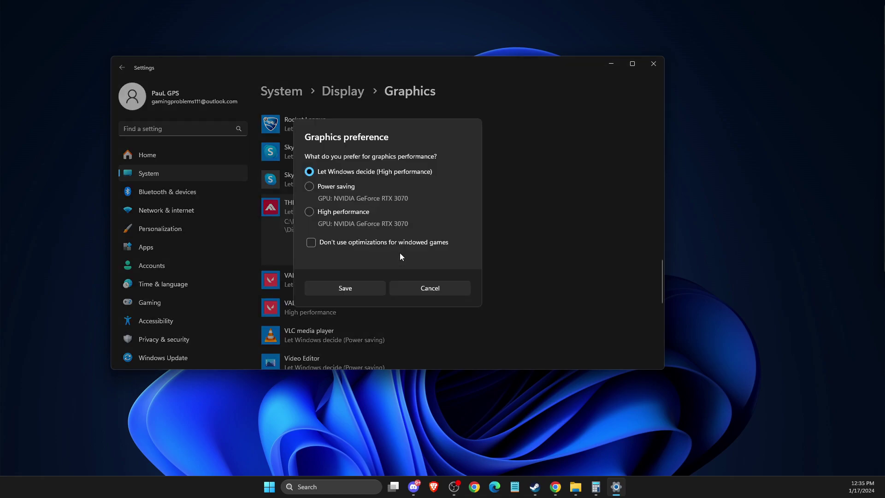
click(309, 211)
click(361, 288)
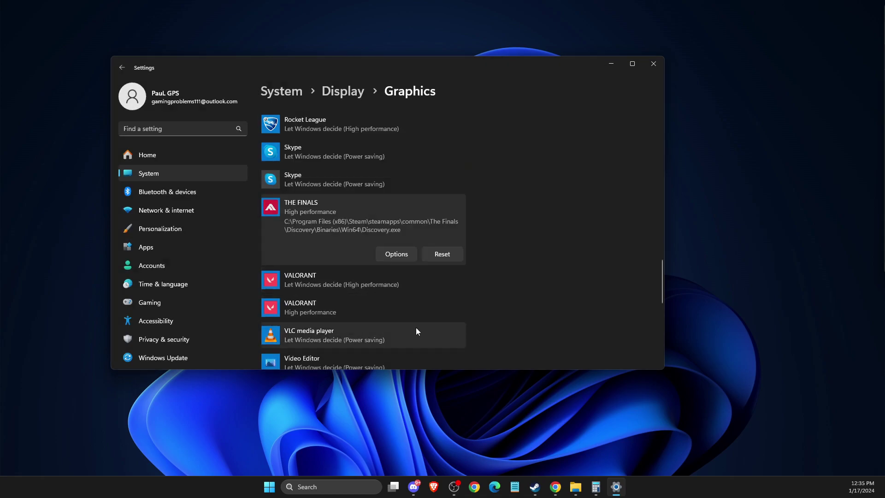
scroll(336, 240, up, 15)
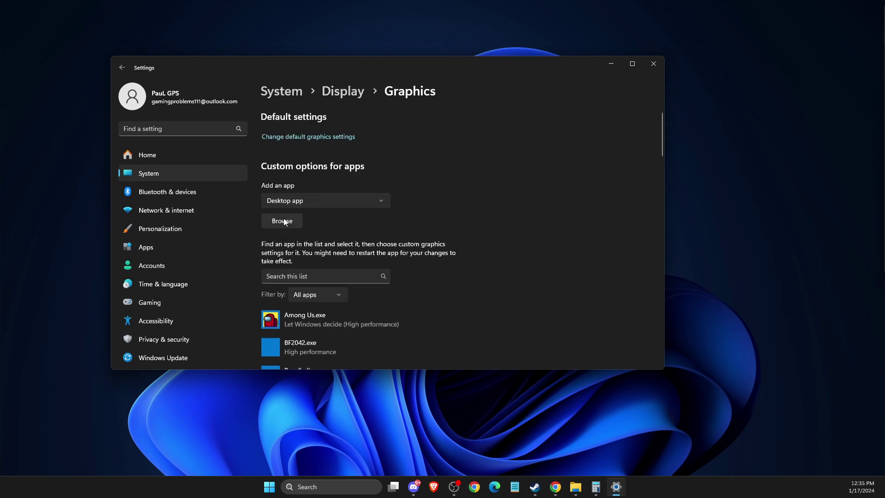
Step: Add Discovery.exe from Steam > steamapps > common > The Finals to the Graphics app list
click(283, 220)
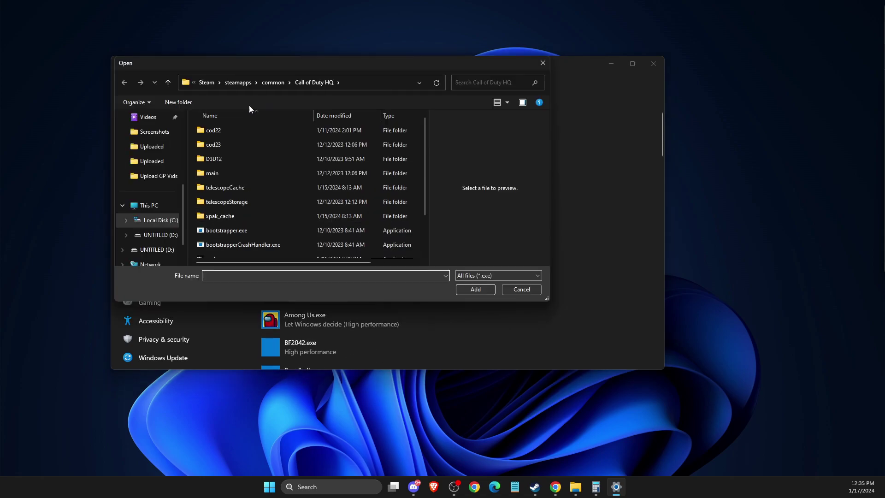
click(207, 82)
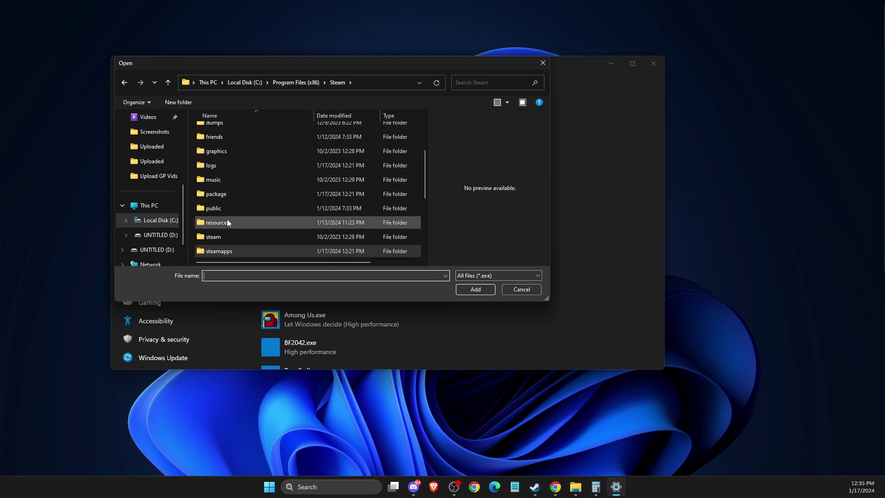
double_click(227, 250)
double_click(228, 133)
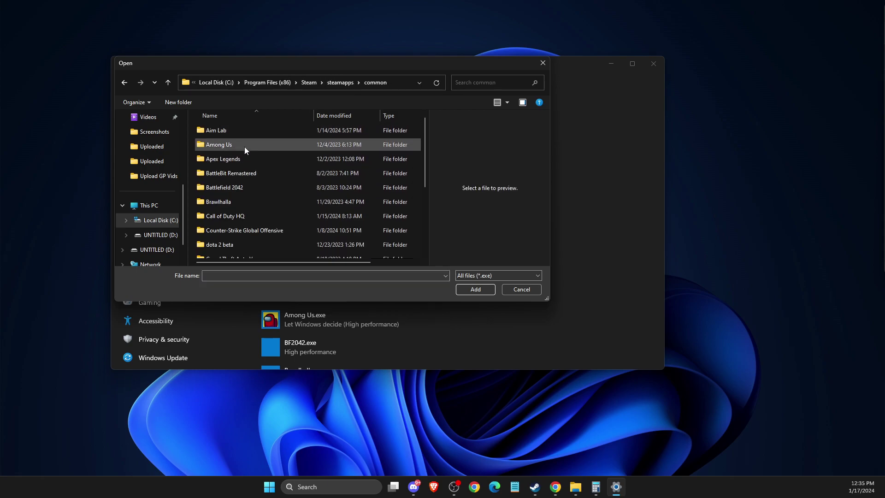
click(233, 185)
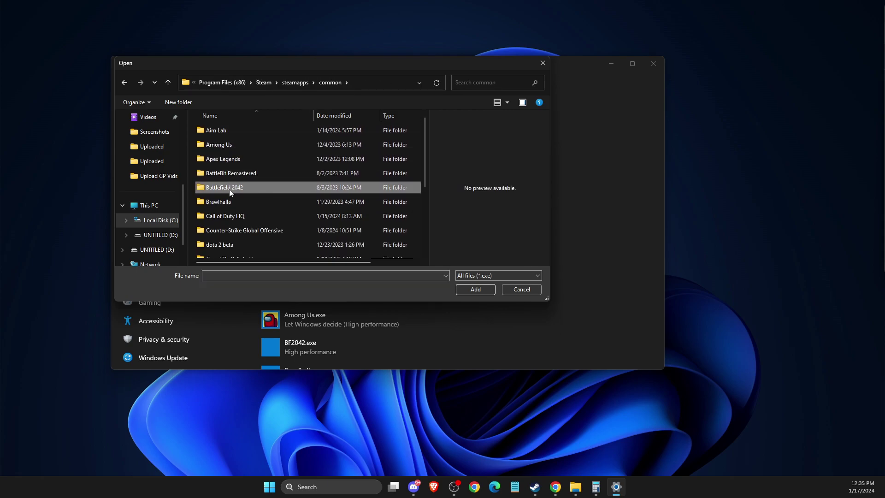
scroll(232, 190, down, 5)
double_click(235, 190)
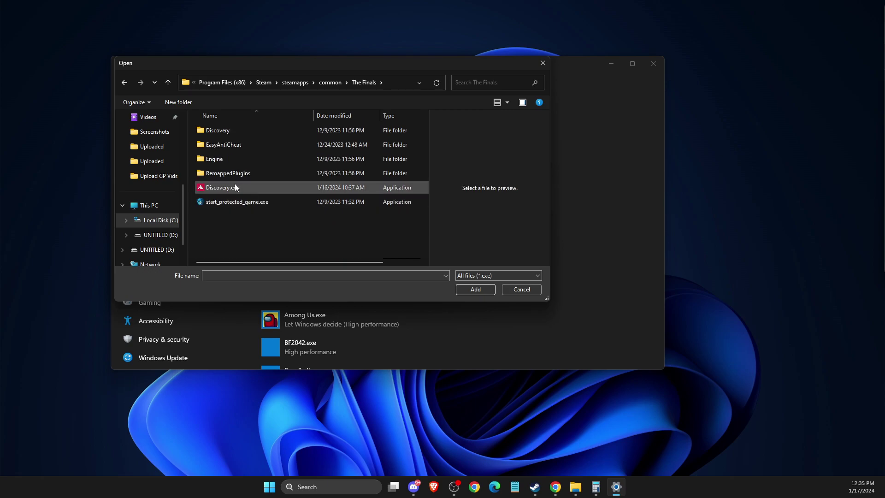
click(231, 186)
click(468, 289)
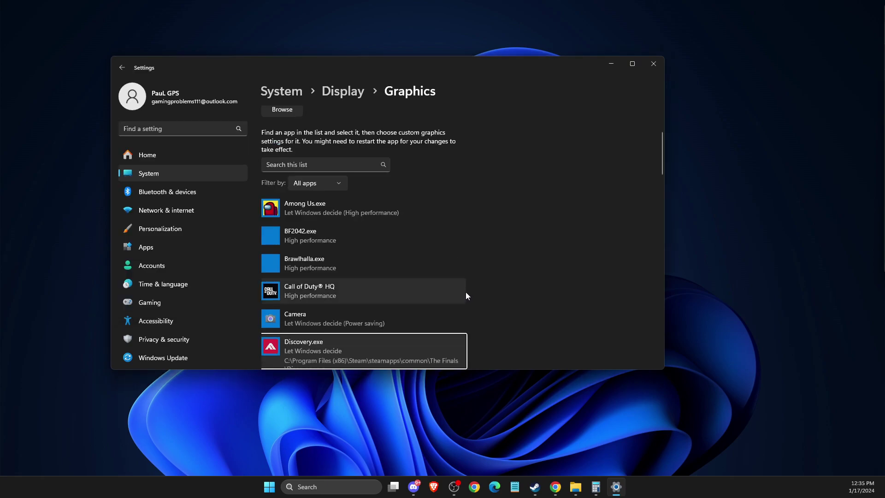
Step: Set Discovery.exe's graphics preference to High performance and save it
click(341, 351)
click(395, 314)
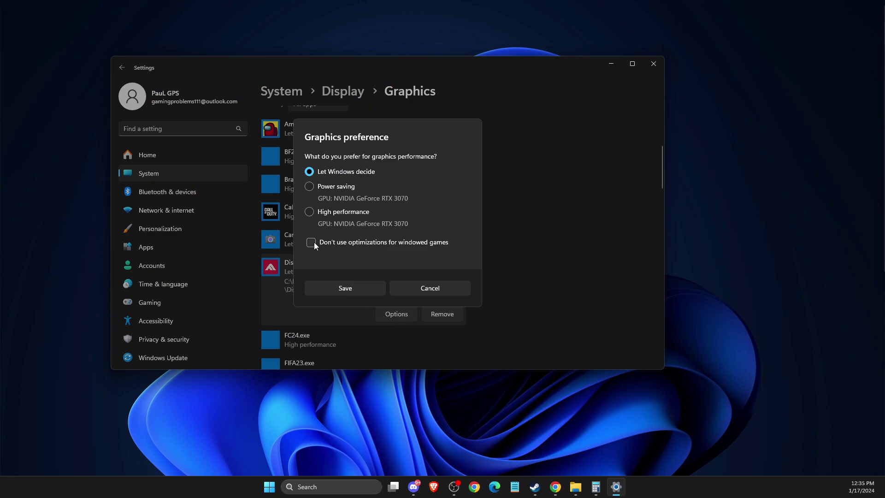
click(310, 212)
click(355, 289)
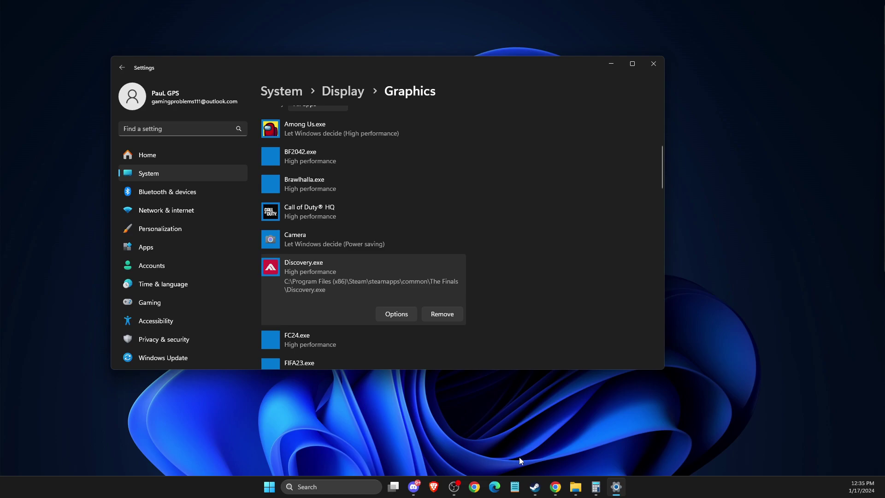
Step: Bring Steam forward, review THE FINALS properties General page, then close it
click(535, 487)
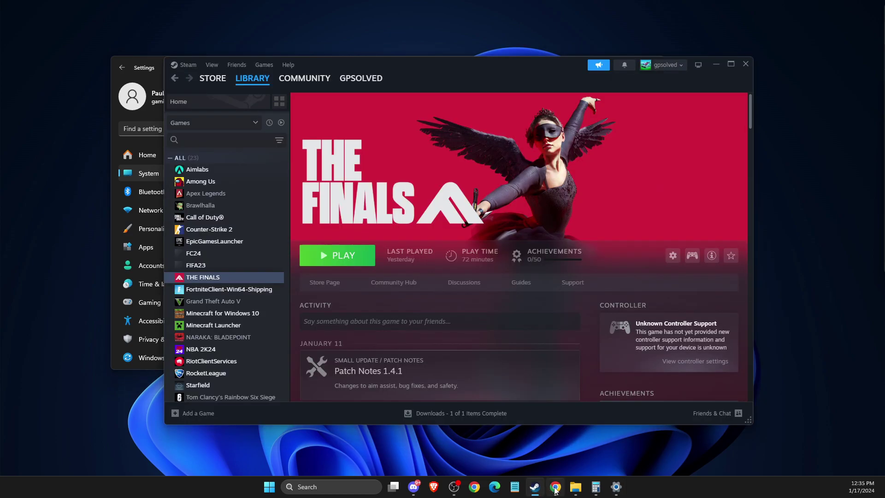
right_click(211, 276)
click(246, 349)
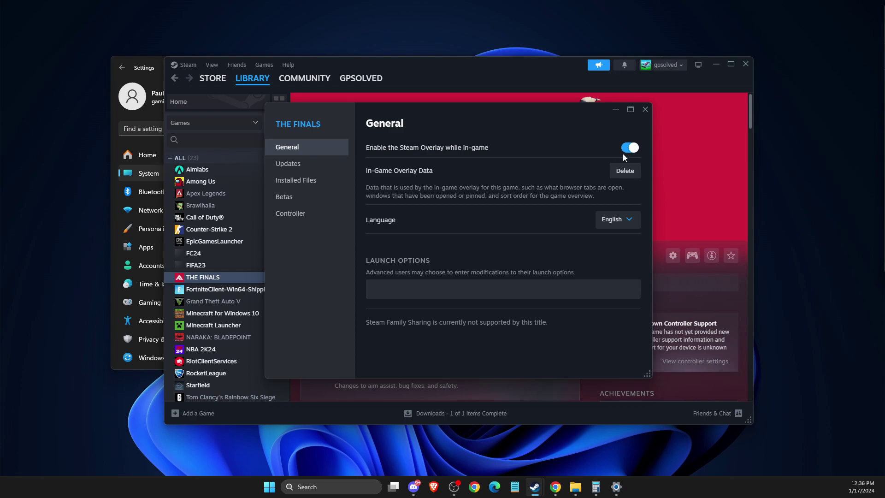
click(644, 112)
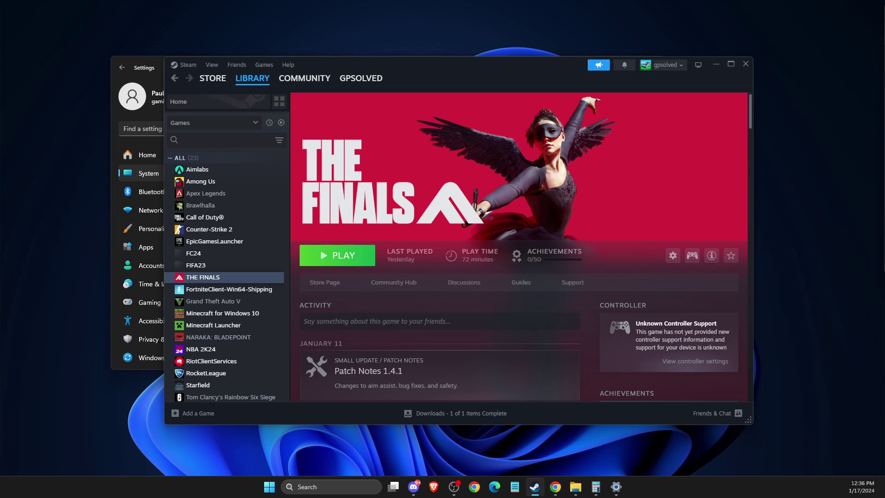
click(320, 489)
text(TASk Manager)
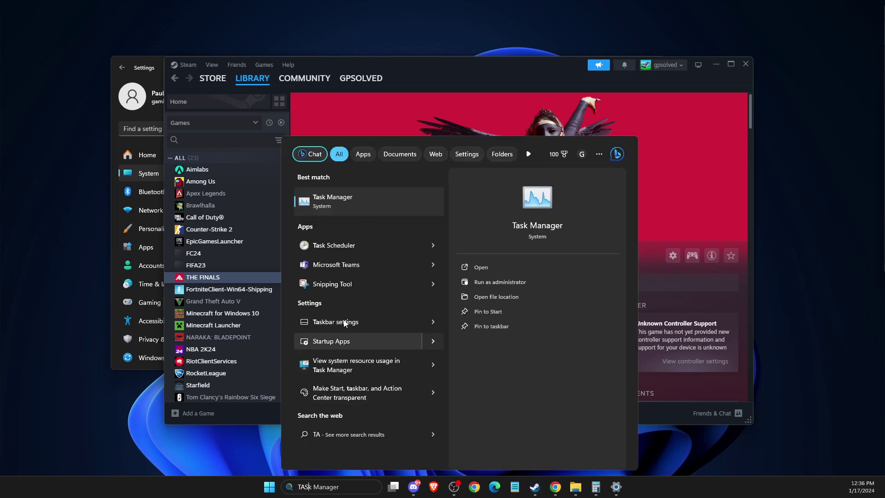
click(318, 203)
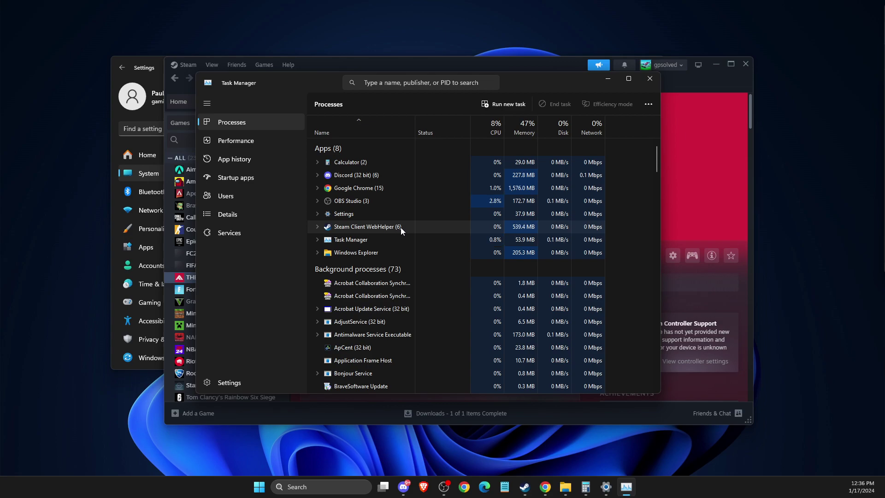
scroll(397, 251, down, 3)
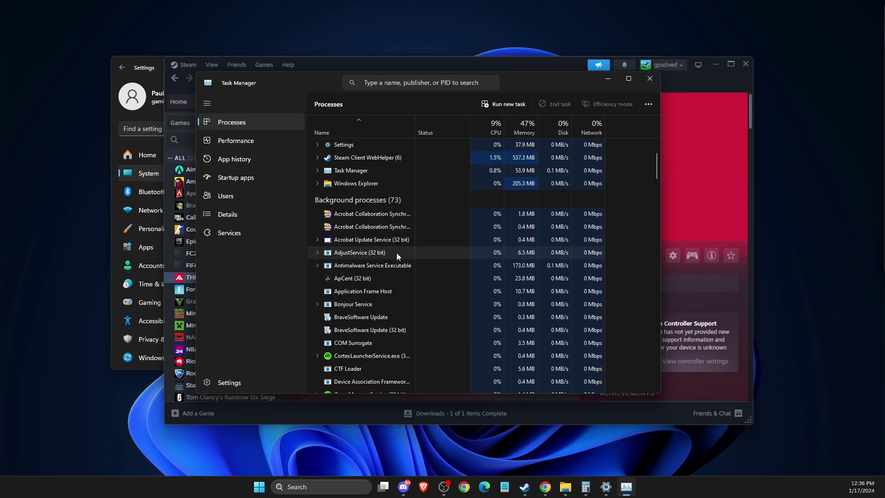
scroll(397, 252, down, 1)
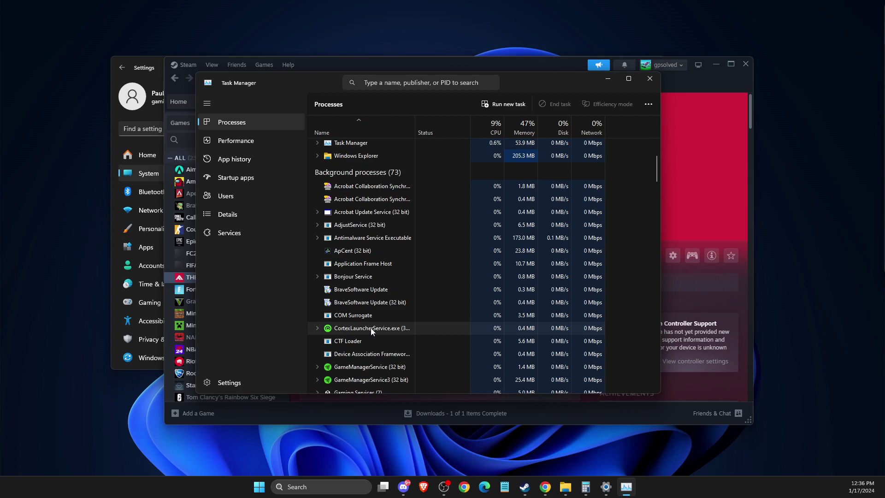
scroll(372, 328, down, 2)
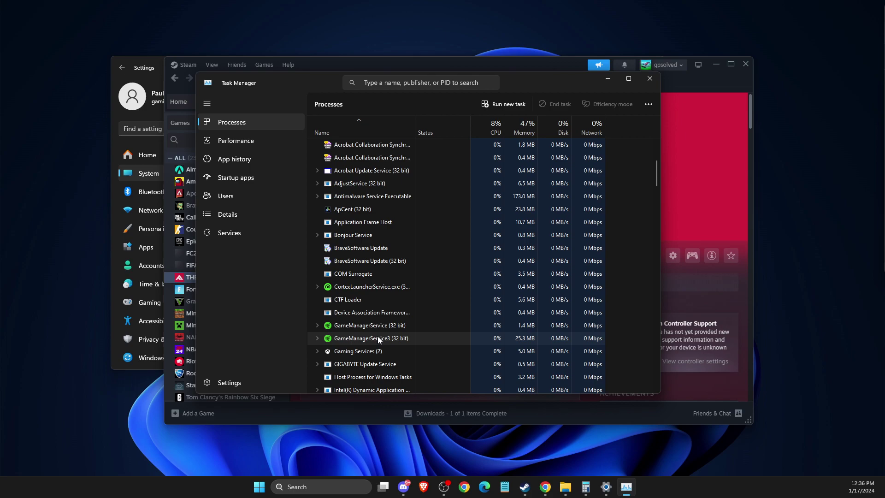
click(654, 81)
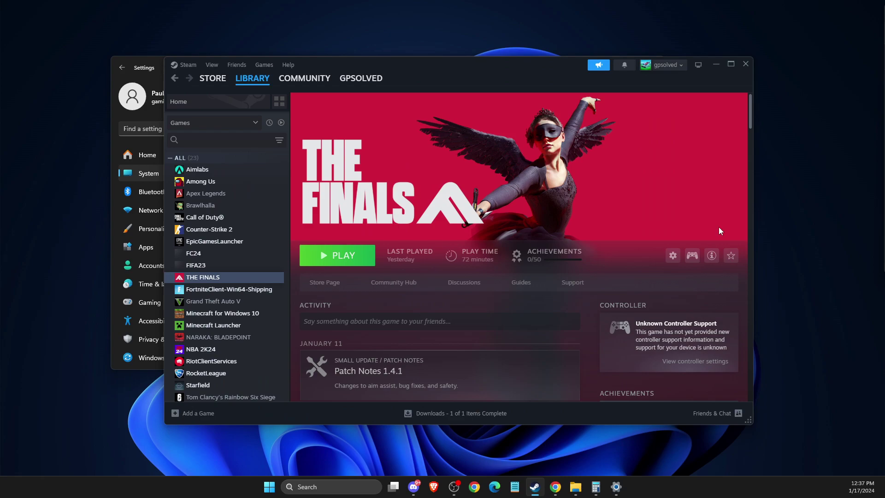
Step: Close Steam and Settings, then reopen Settings to Windows Security's App & browser control page
click(746, 66)
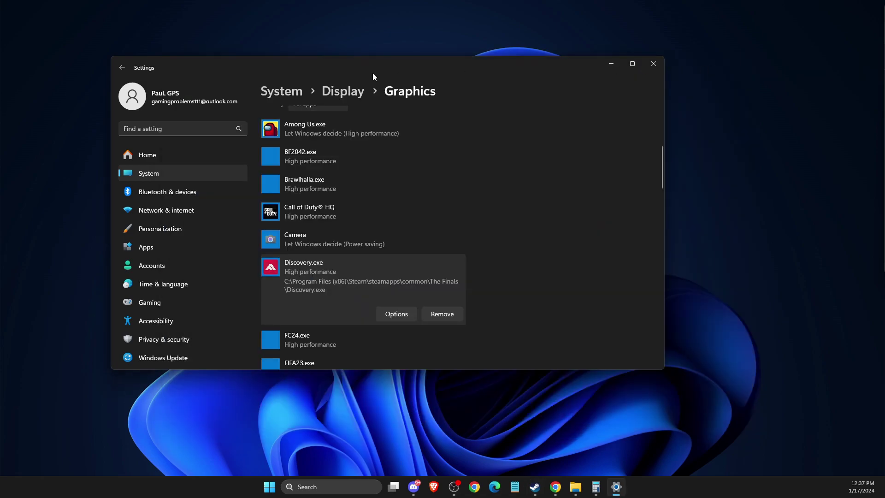
click(653, 64)
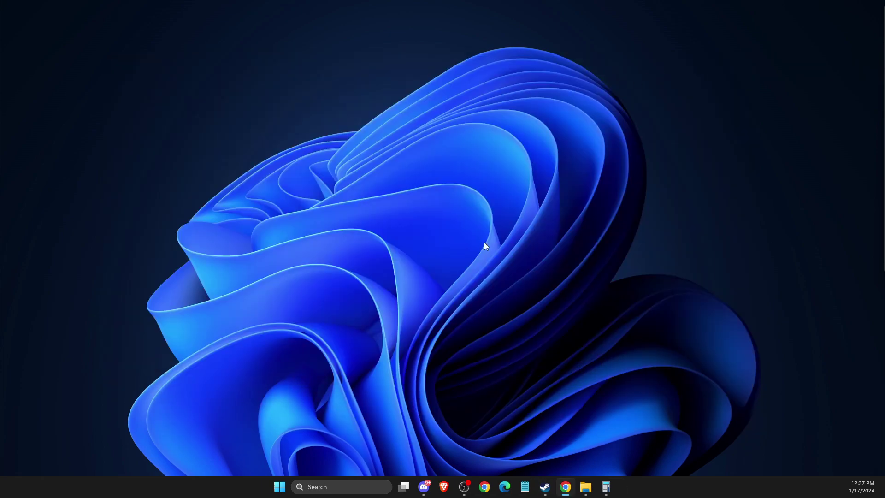
click(343, 486)
click(335, 200)
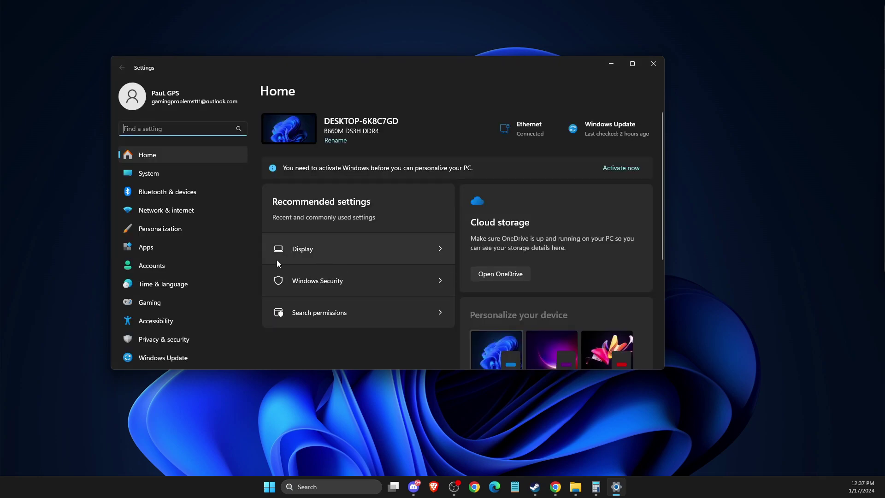
click(162, 344)
click(318, 135)
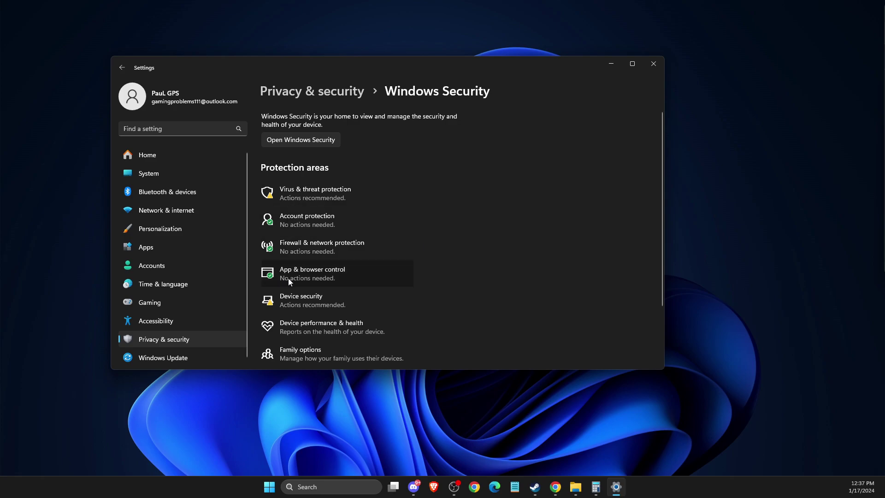
click(289, 277)
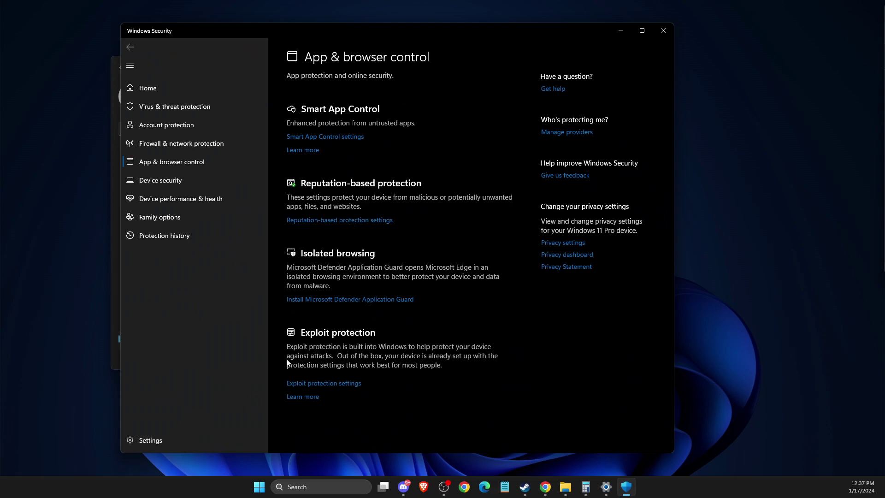
Step: Set High-entropy ASLR to On by default in Exploit protection, then close Windows Security and Settings
click(312, 386)
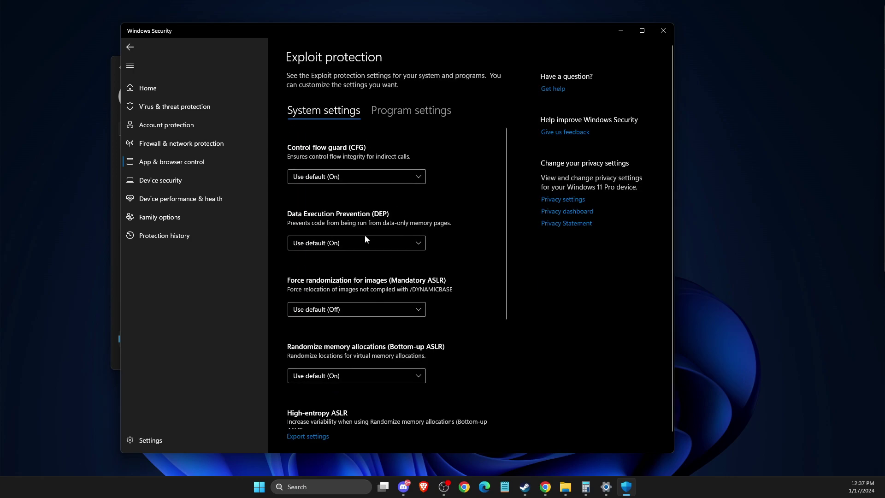
scroll(386, 267, down, 3)
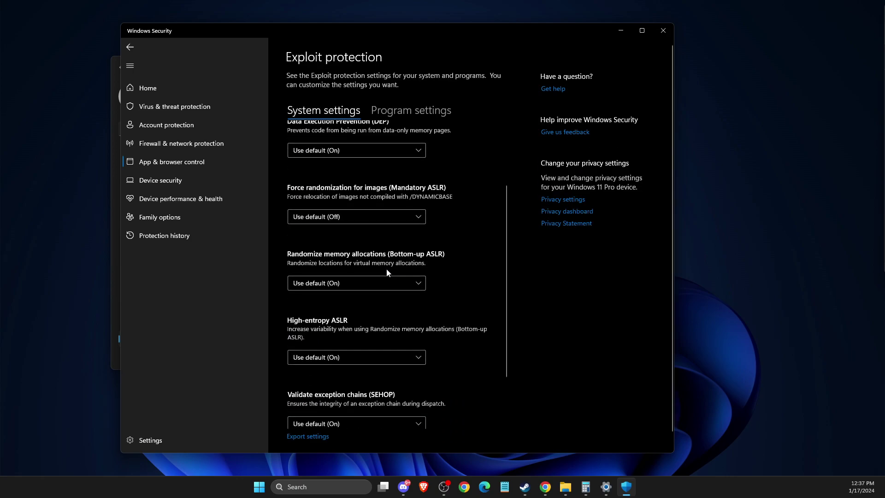
scroll(358, 225, down, 3)
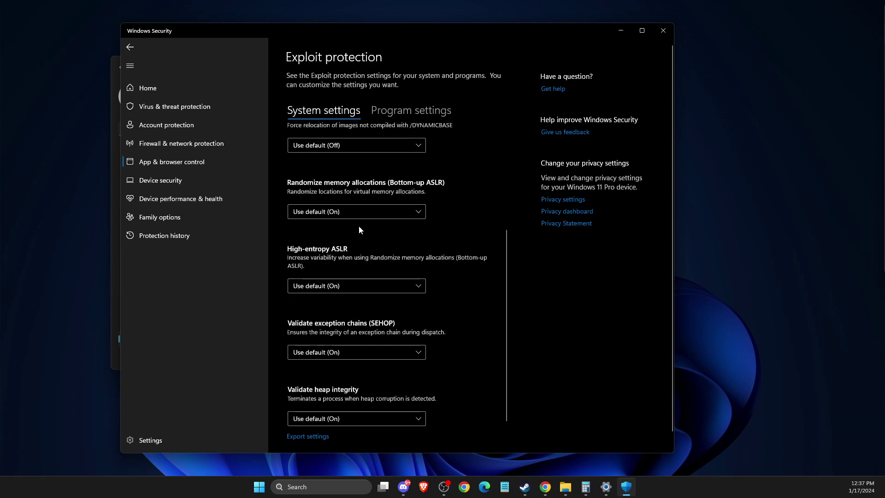
scroll(360, 228, up, 5)
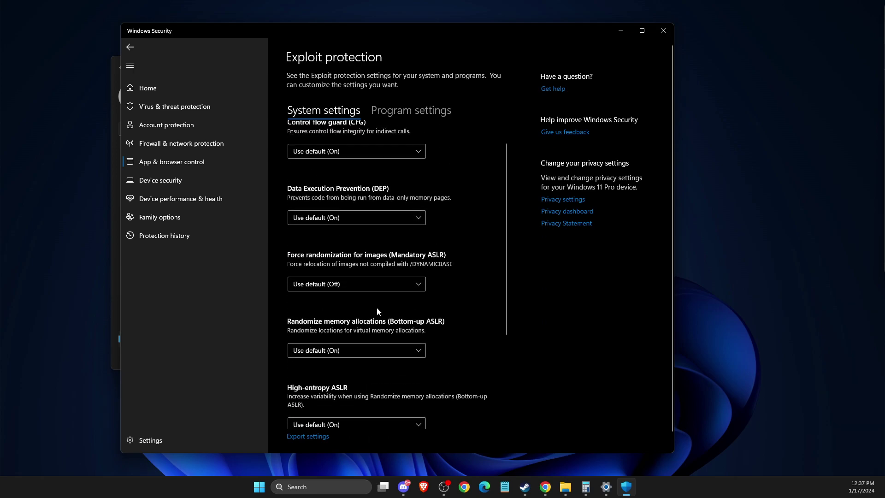
scroll(391, 254, down, 3)
scroll(364, 299, down, 1)
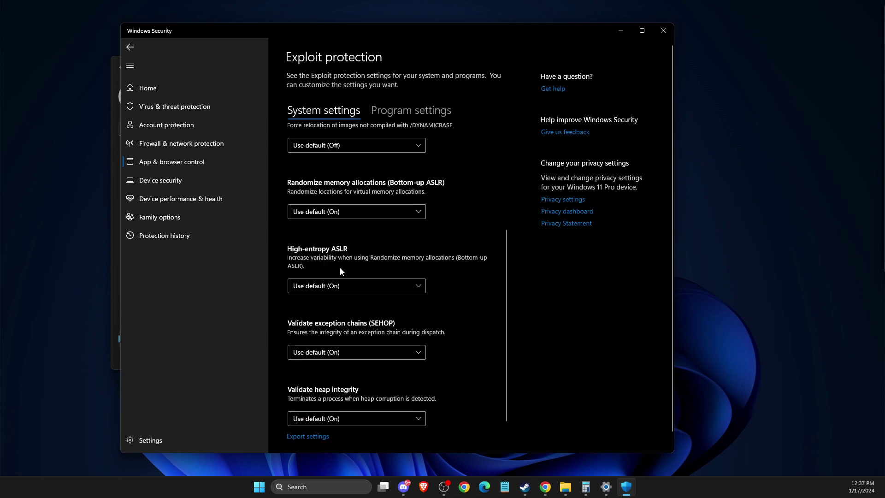
click(339, 285)
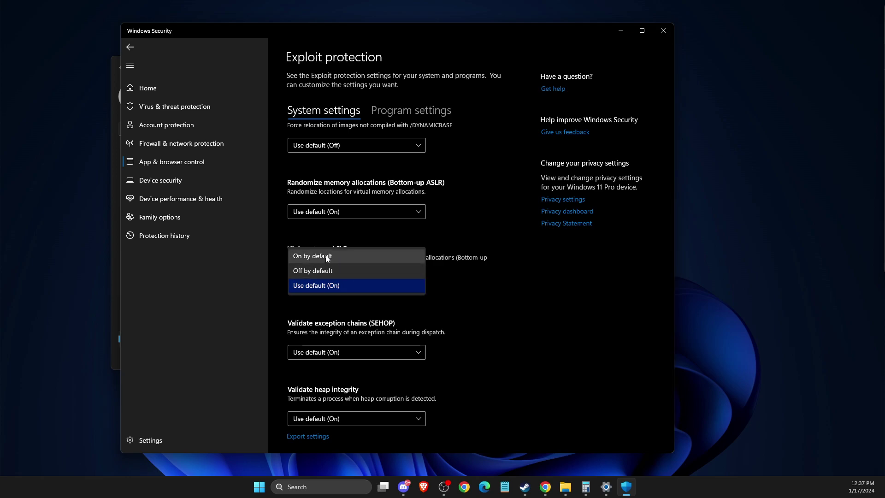
click(659, 35)
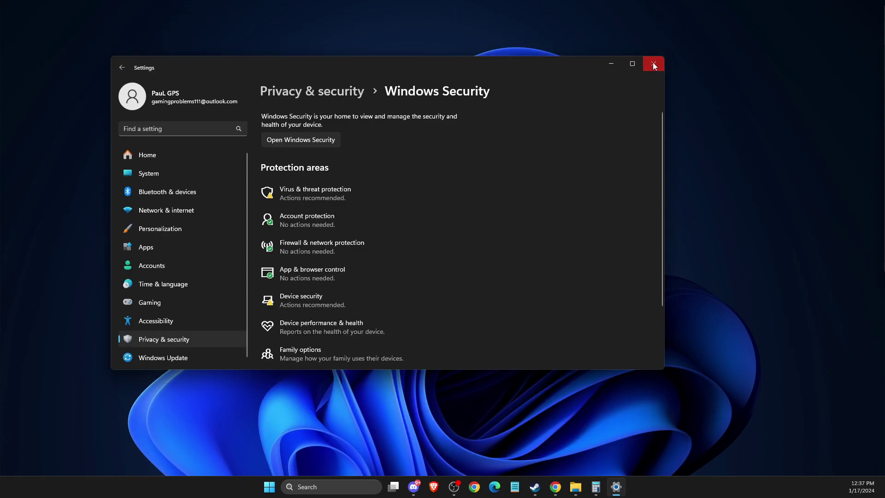
click(654, 62)
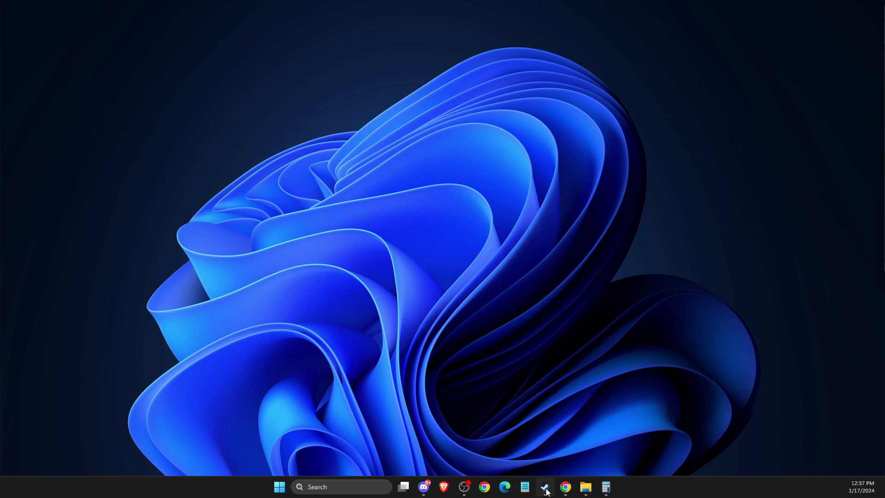
Step: Reopen Steam from the taskbar to THE FINALS library page
click(545, 489)
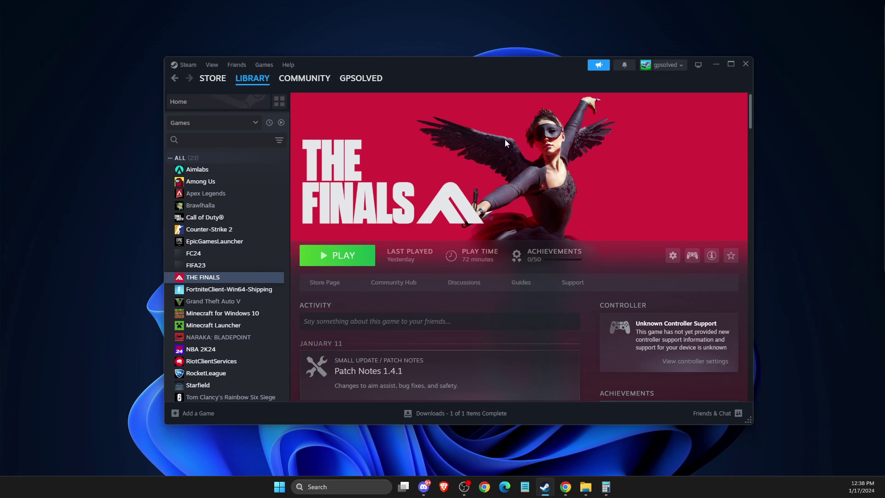
click(184, 68)
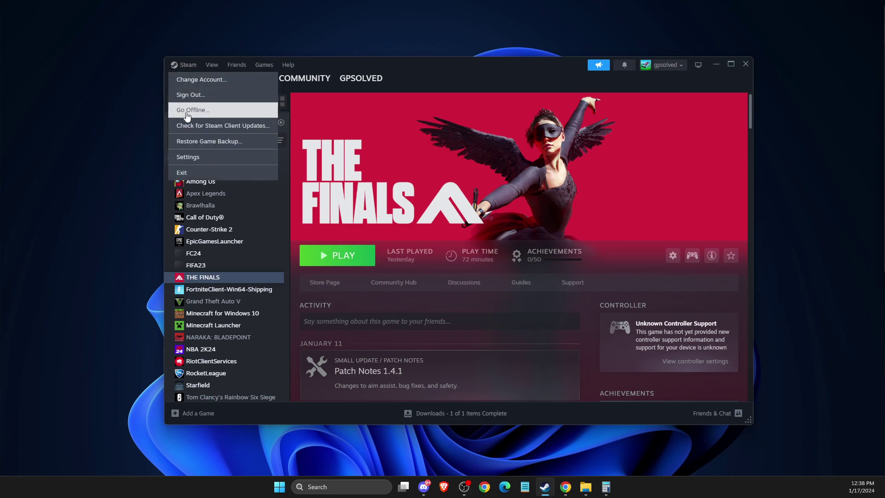
click(187, 157)
click(284, 267)
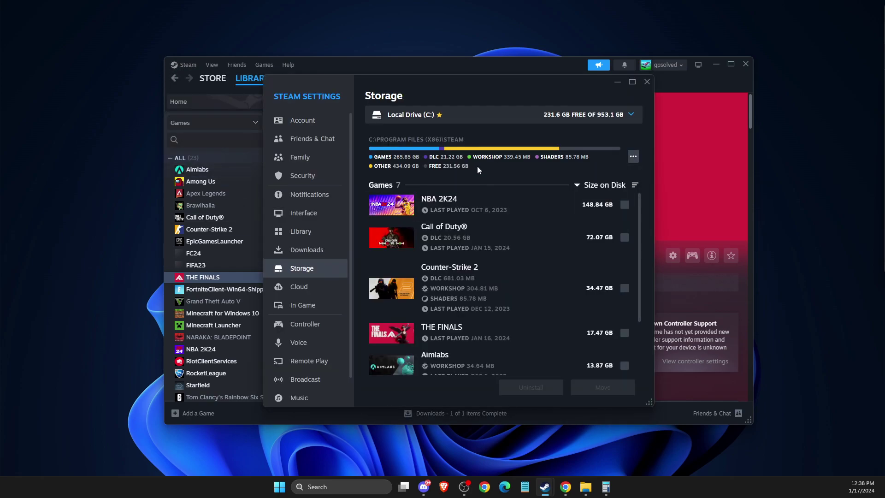
click(627, 114)
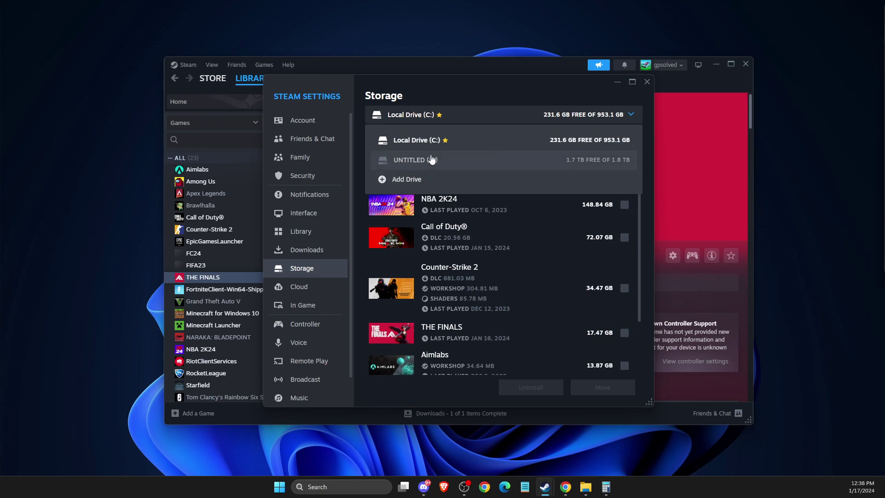
click(499, 217)
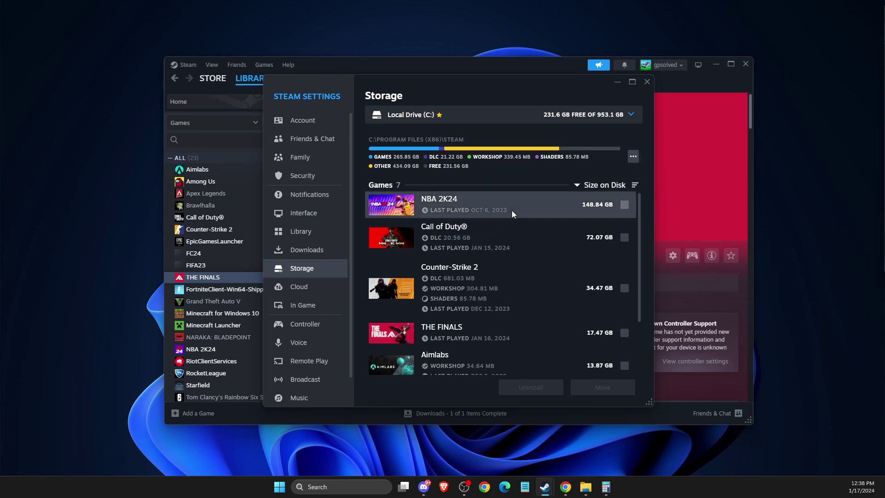
scroll(454, 209, down, 3)
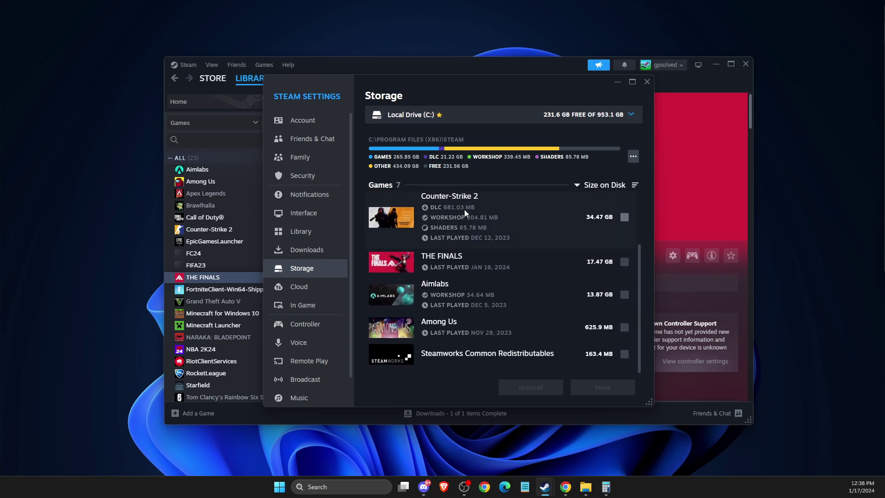
click(625, 263)
click(602, 388)
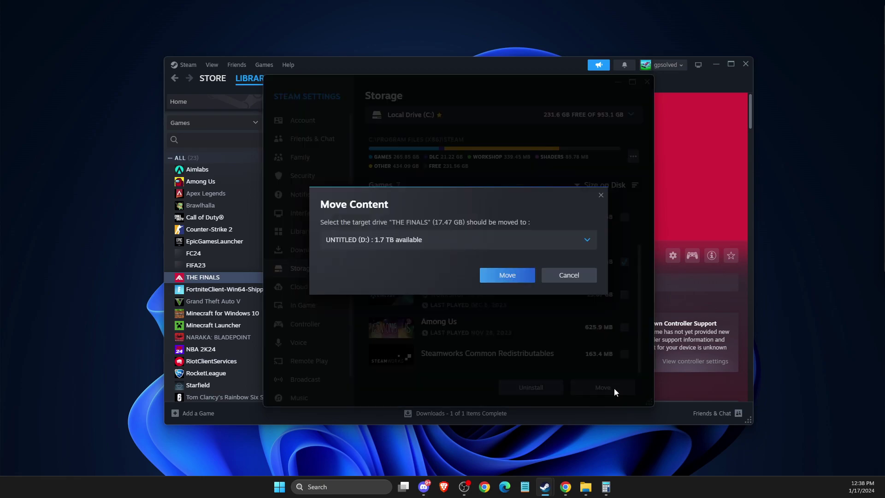
click(386, 239)
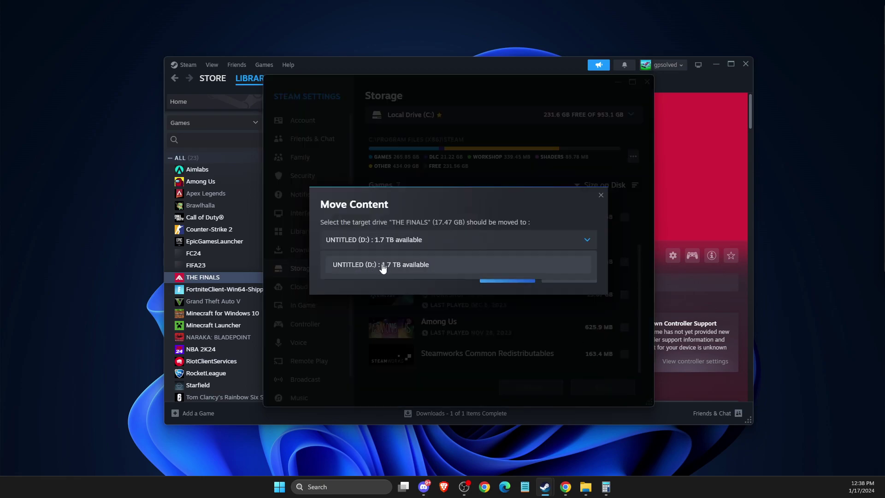
click(542, 213)
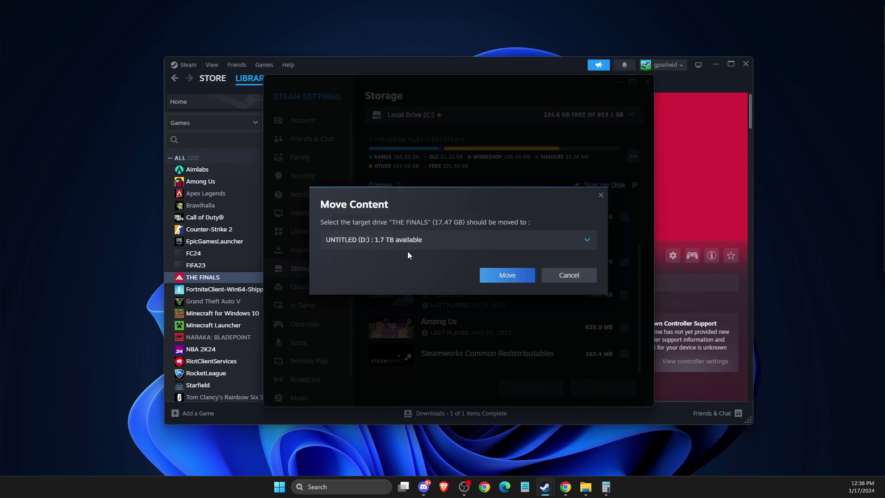
click(557, 277)
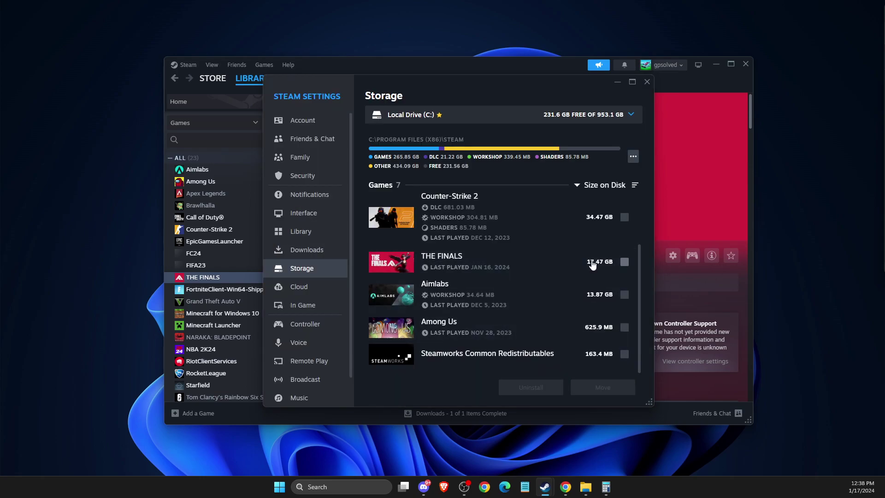
click(645, 82)
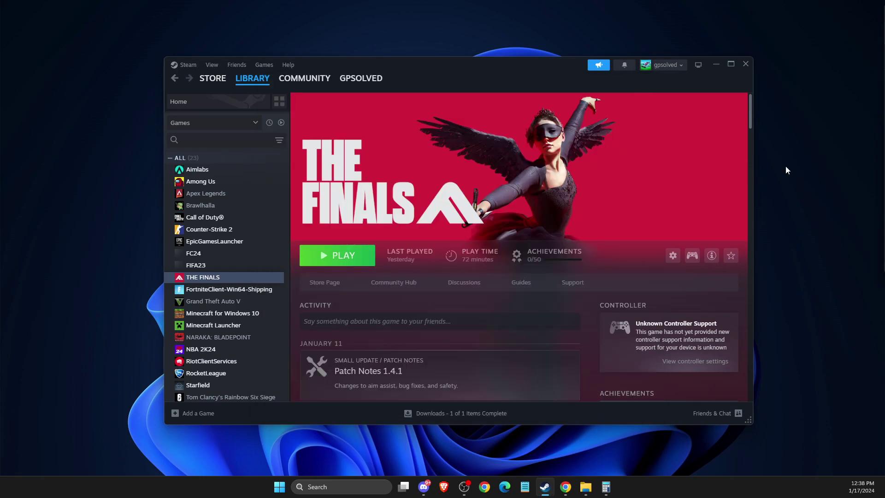
click(464, 487)
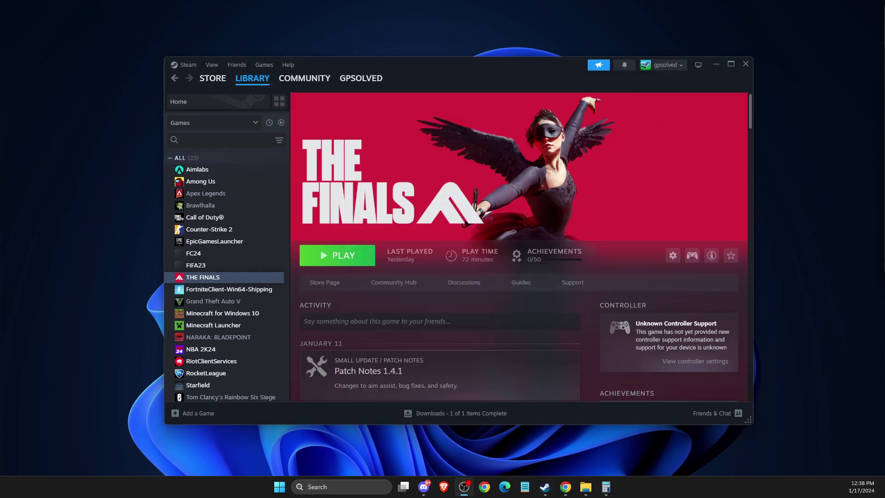